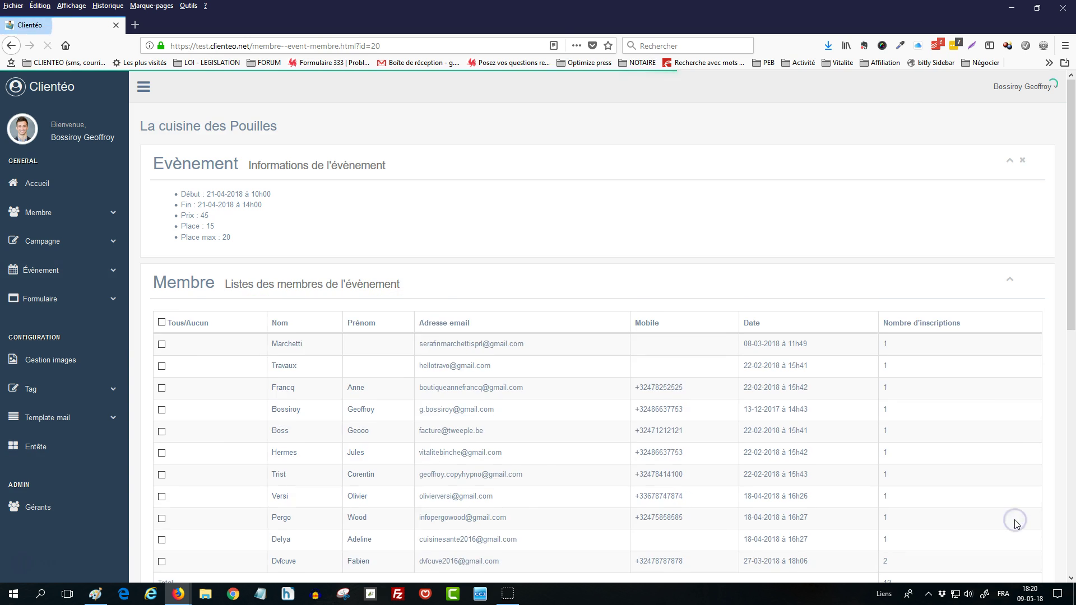
Step: Select all the listed members of the event La cuisine des Pouilles as mail recipients
scroll(460, 277, down, 2)
scroll(460, 277, down, 2)
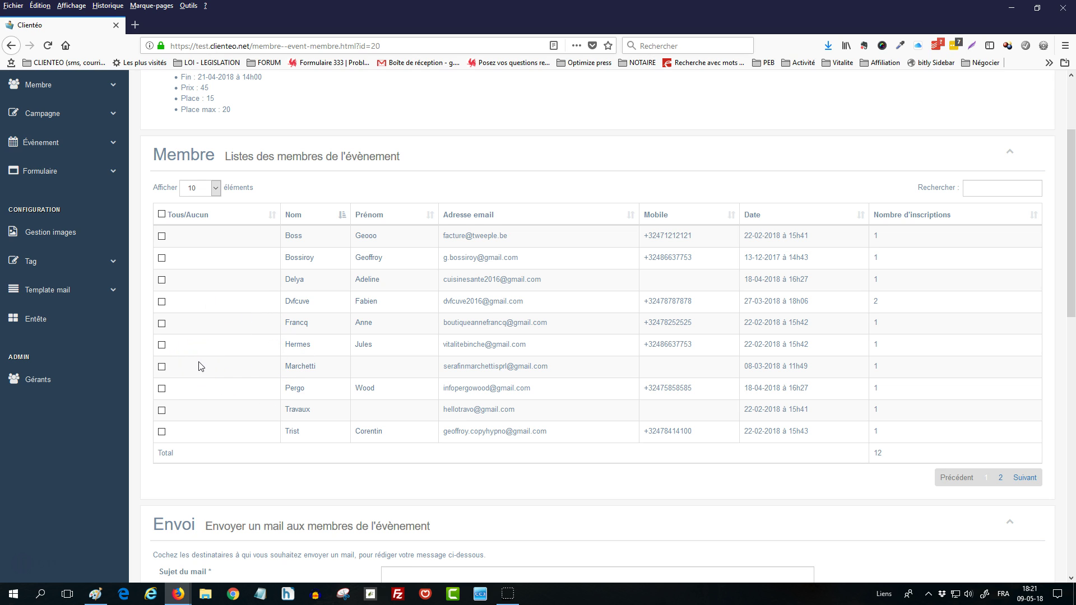
click(161, 236)
click(161, 279)
click(161, 259)
click(161, 301)
click(162, 215)
click(315, 355)
click(162, 219)
Step: Examine the event's mail composer and the delivery statuses of the messages sent to participants
scroll(259, 320, down, 5)
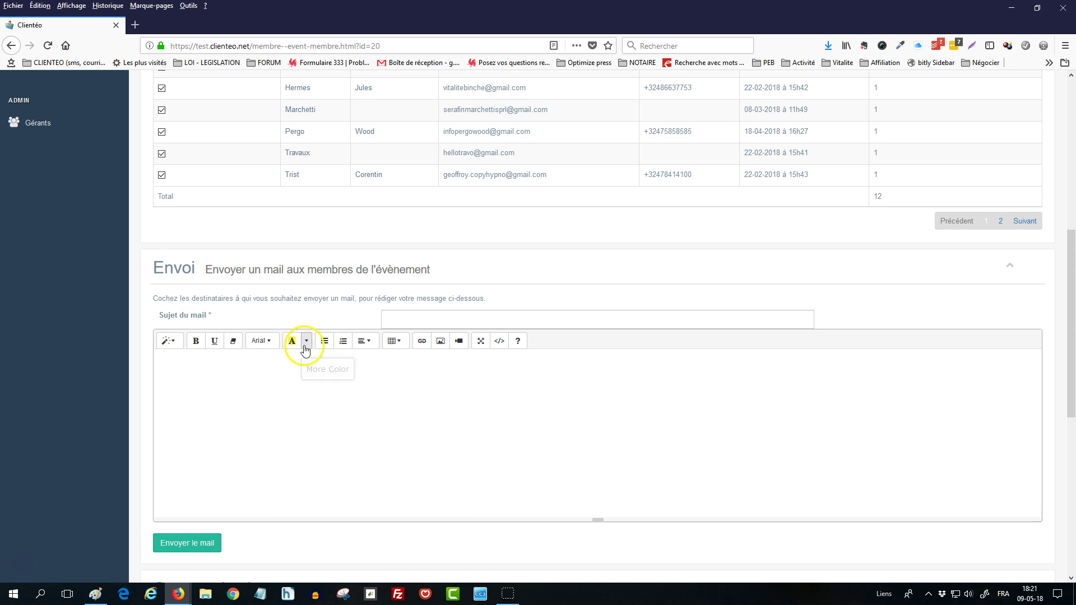
scroll(305, 345, down, 10)
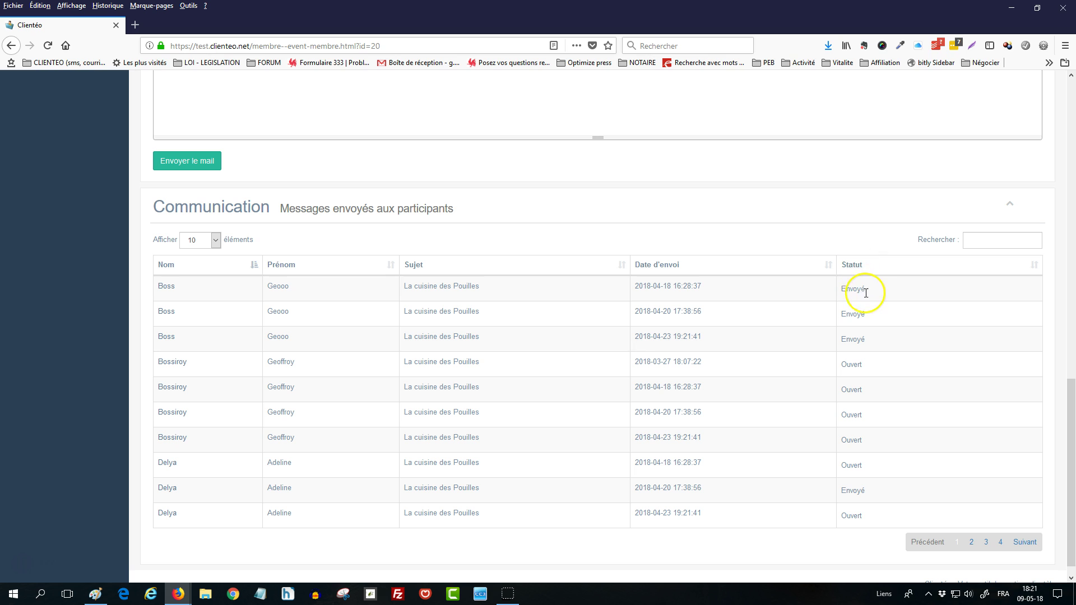
drag(838, 288, 873, 300)
double_click(846, 364)
scroll(781, 396, up, 3)
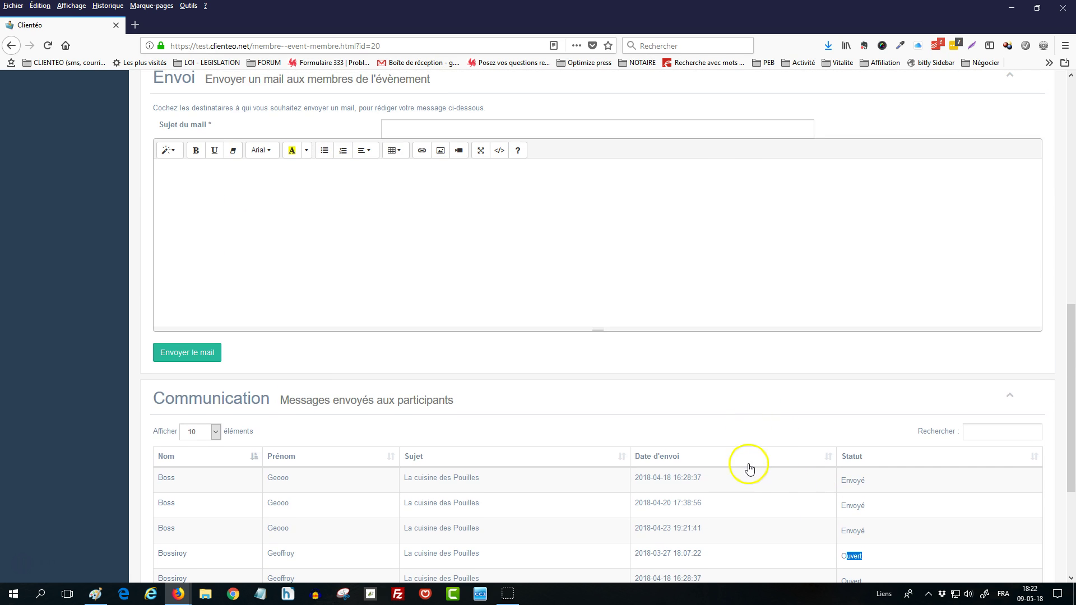
scroll(632, 473, up, 3)
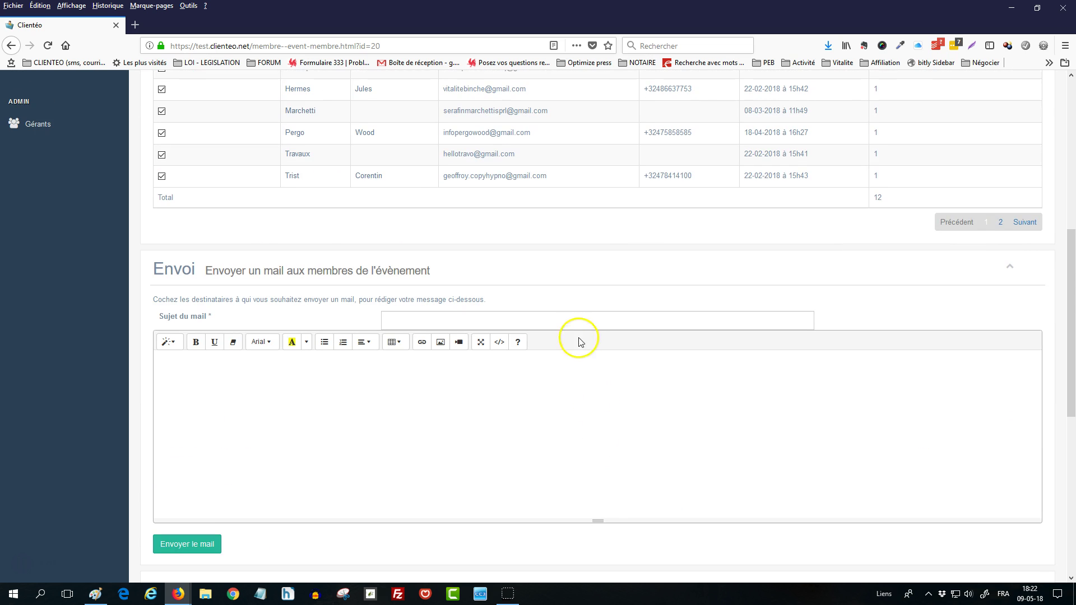
drag(691, 176, 633, 176)
scroll(604, 258, down, 3)
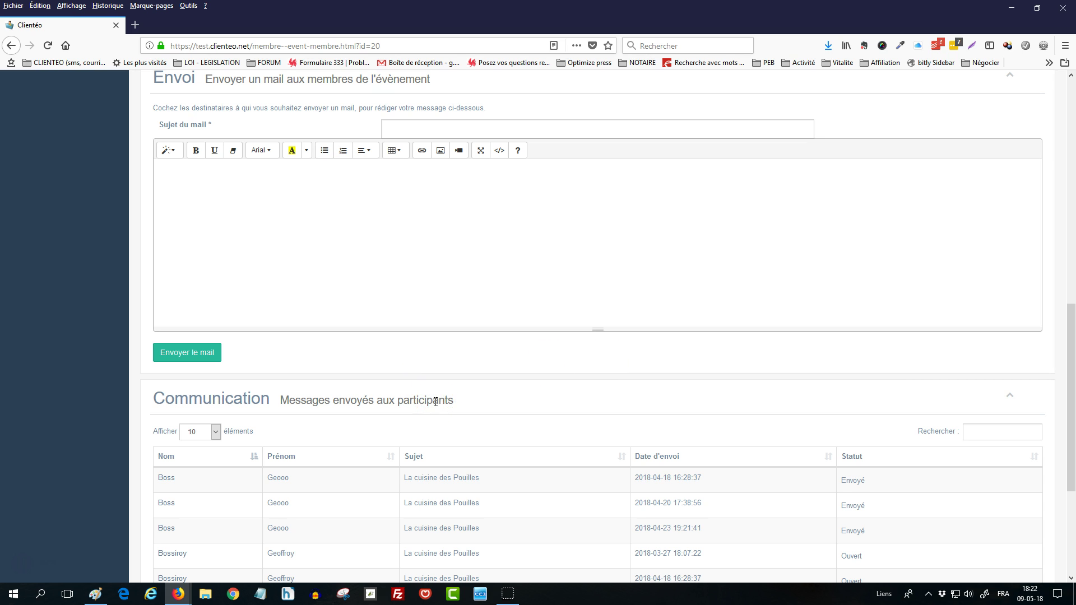
scroll(753, 425, up, 5)
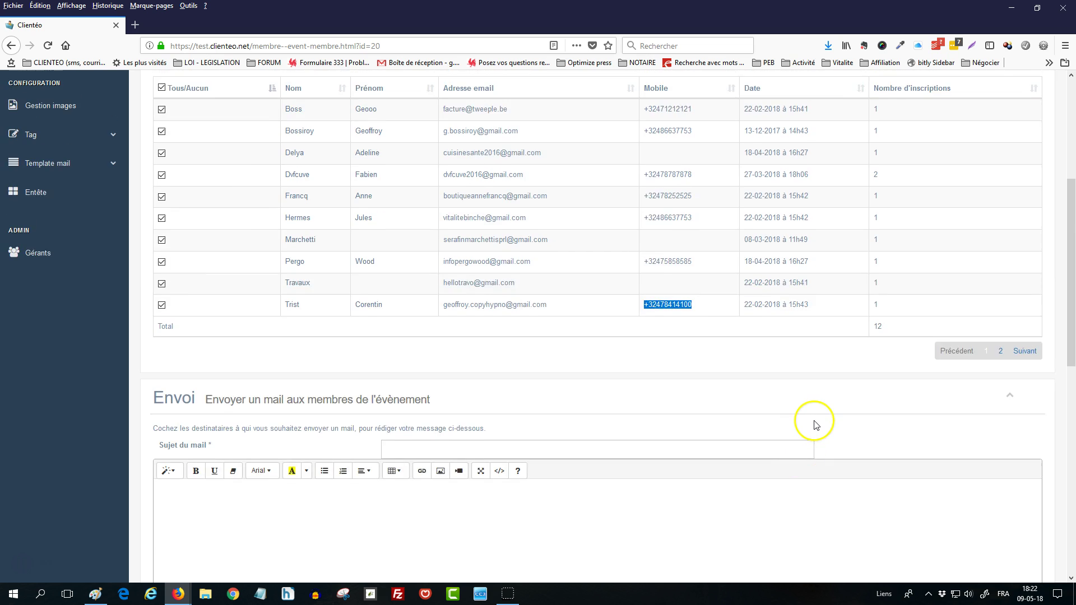
scroll(813, 425, up, 4)
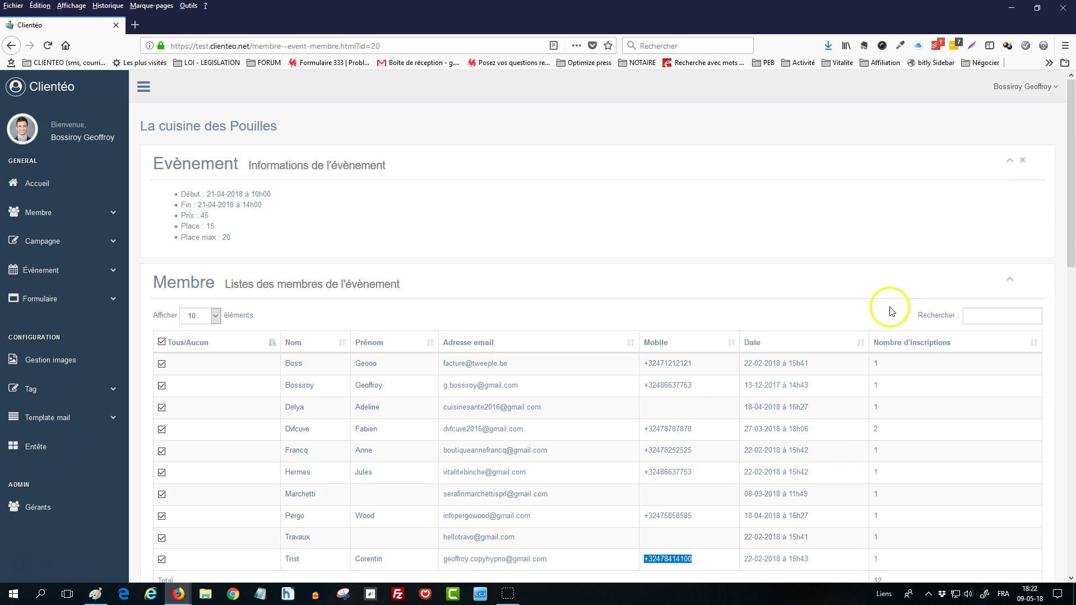
Step: Open the application's help page and go to its Aide en ligne section
click(1018, 97)
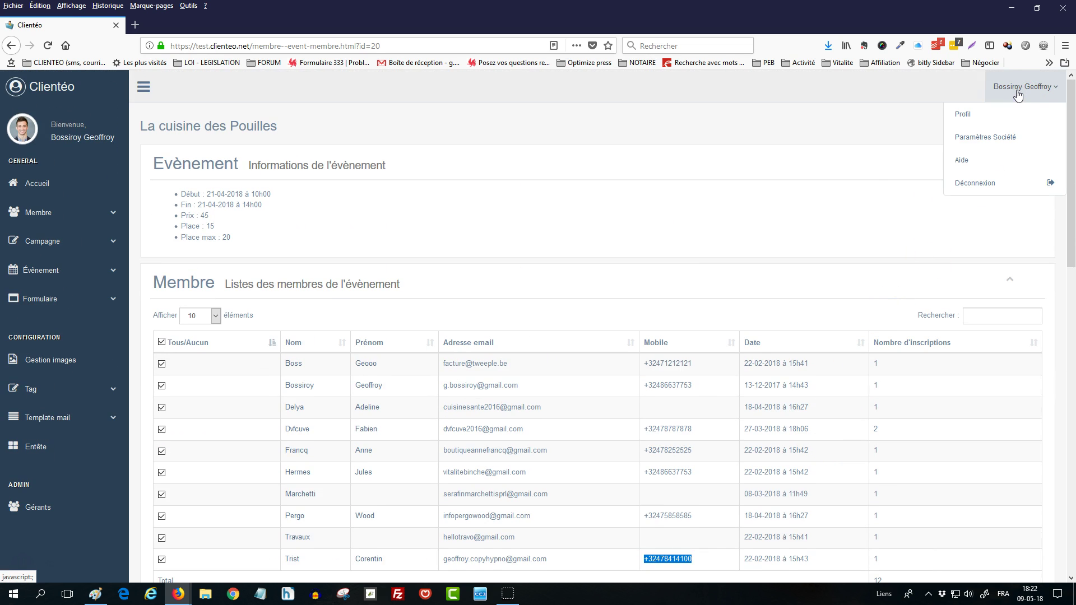
click(969, 166)
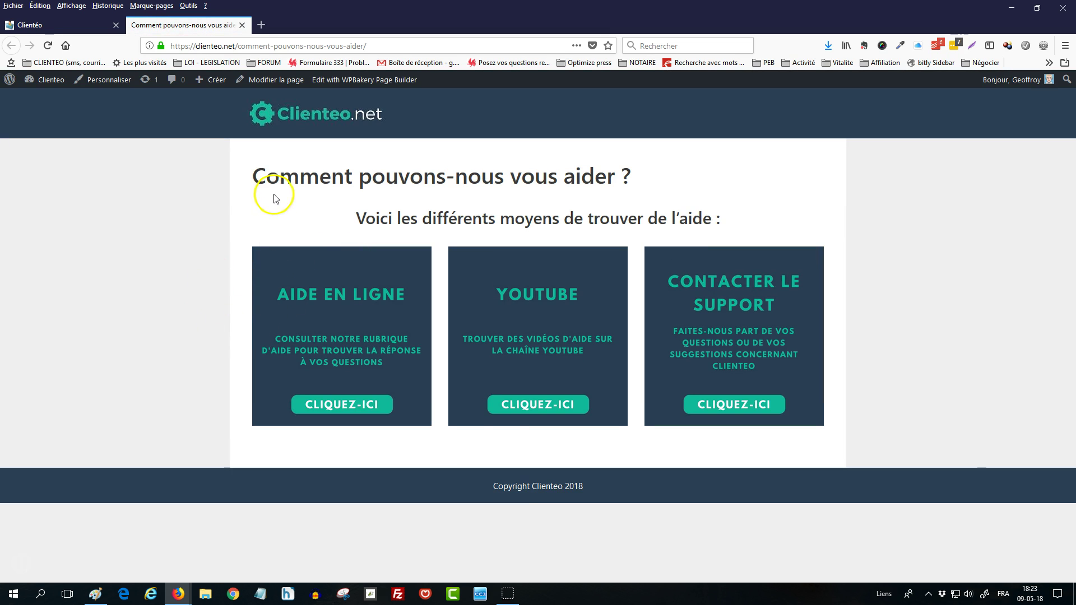
click(360, 406)
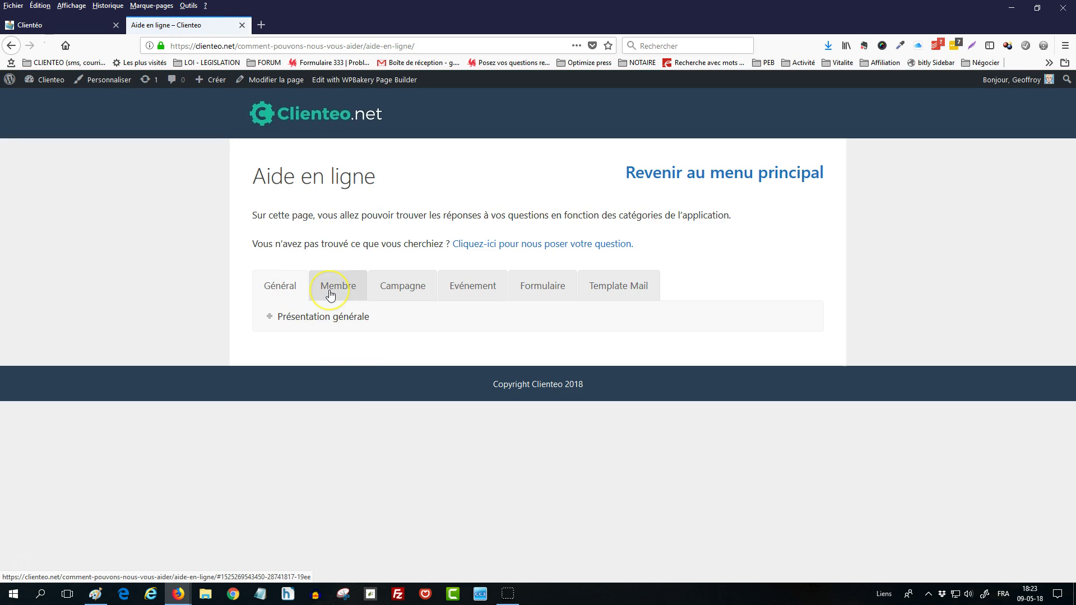
click(62, 25)
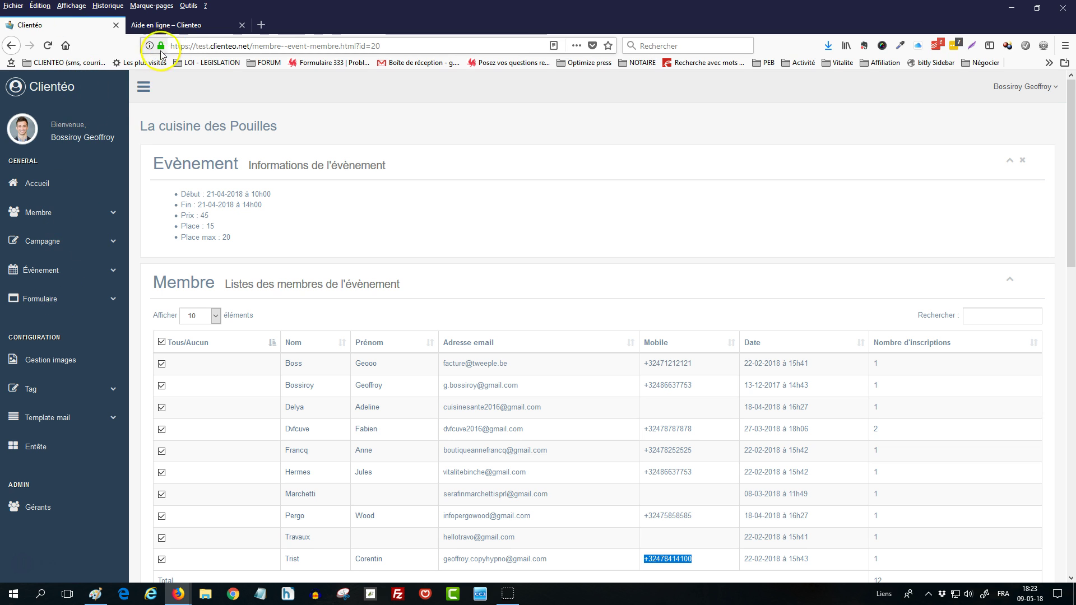
click(184, 27)
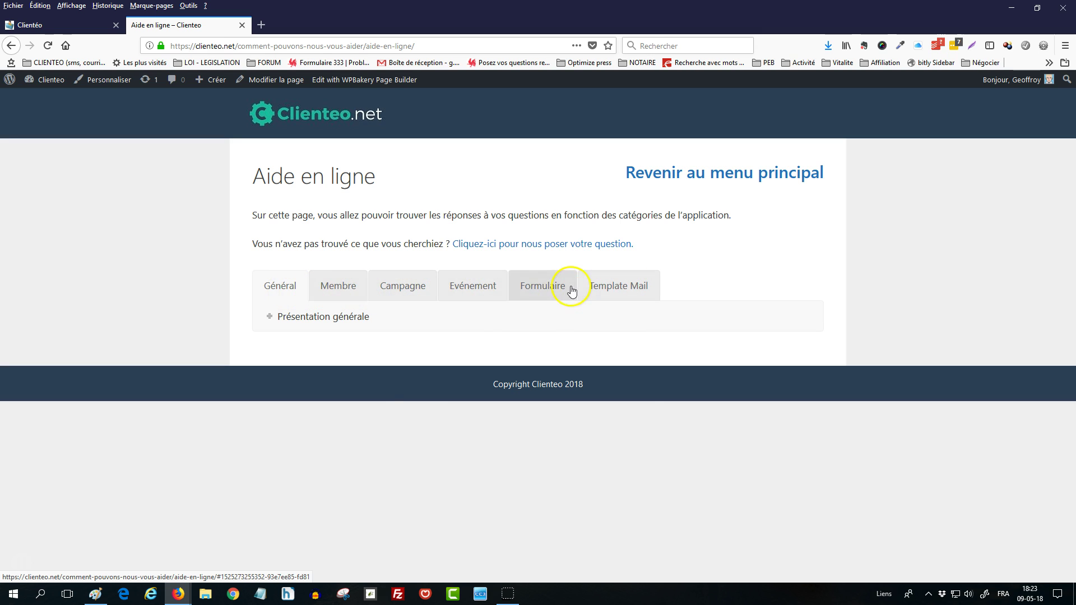
Step: Look through the Campagne and Evénement help topics and expand "Inscrire une personne à un événement"
click(398, 286)
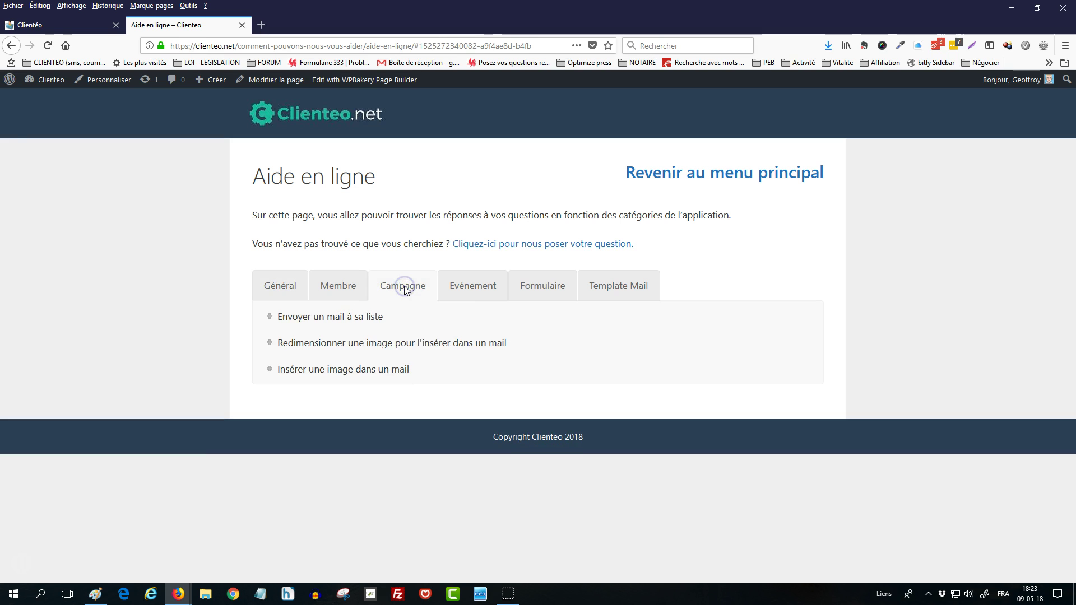
click(466, 289)
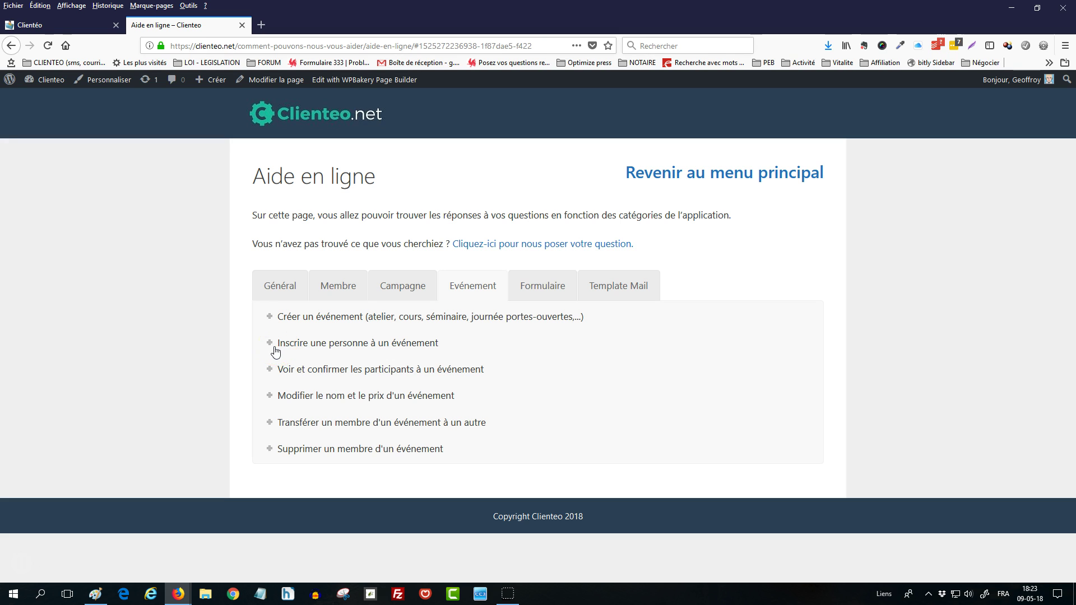
click(271, 344)
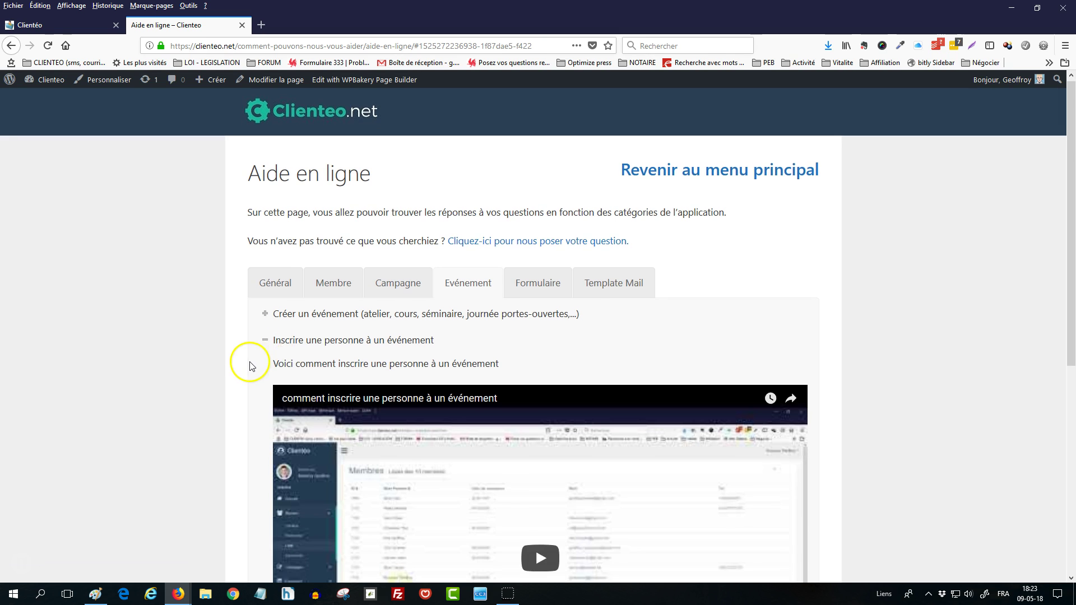
scroll(250, 361, down, 3)
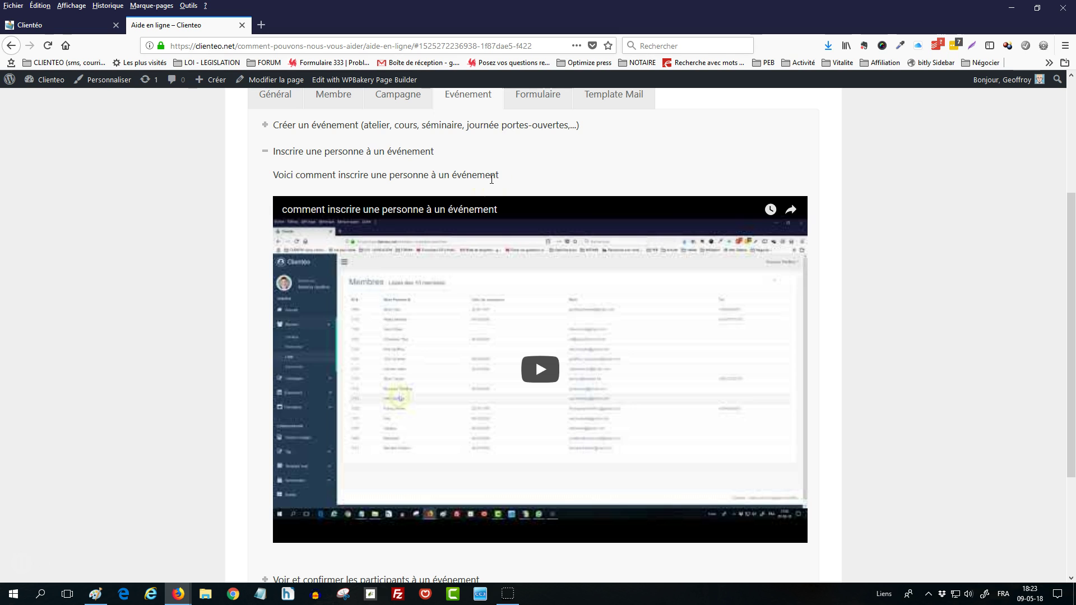
scroll(449, 202, up, 2)
Step: Expand the Campagne help topic "Envoyer un mail à sa liste" and view its tutorial video entry
click(428, 218)
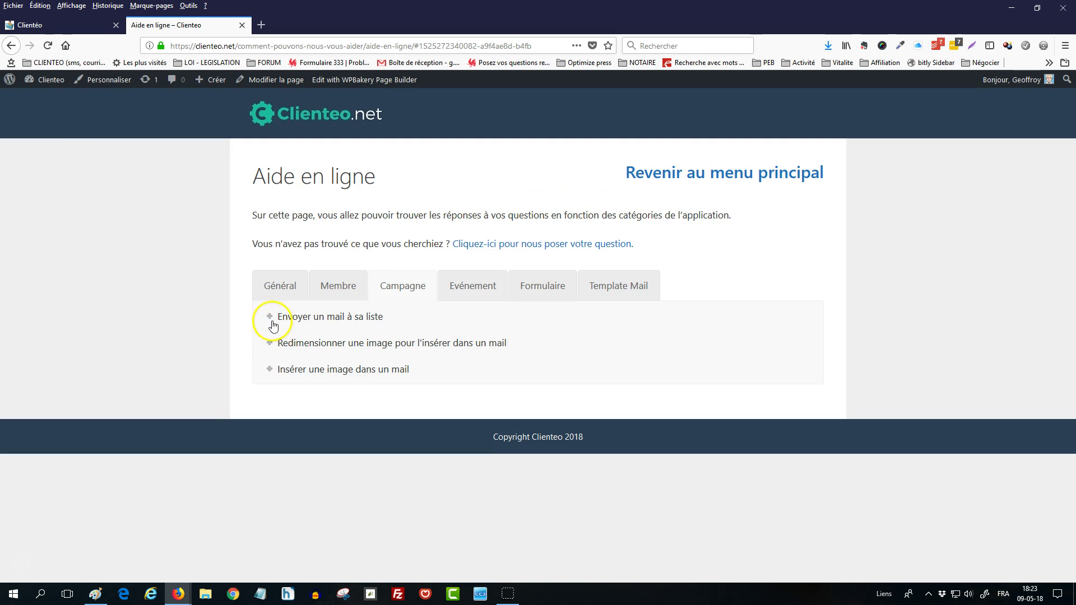
click(270, 317)
scroll(319, 336, down, 3)
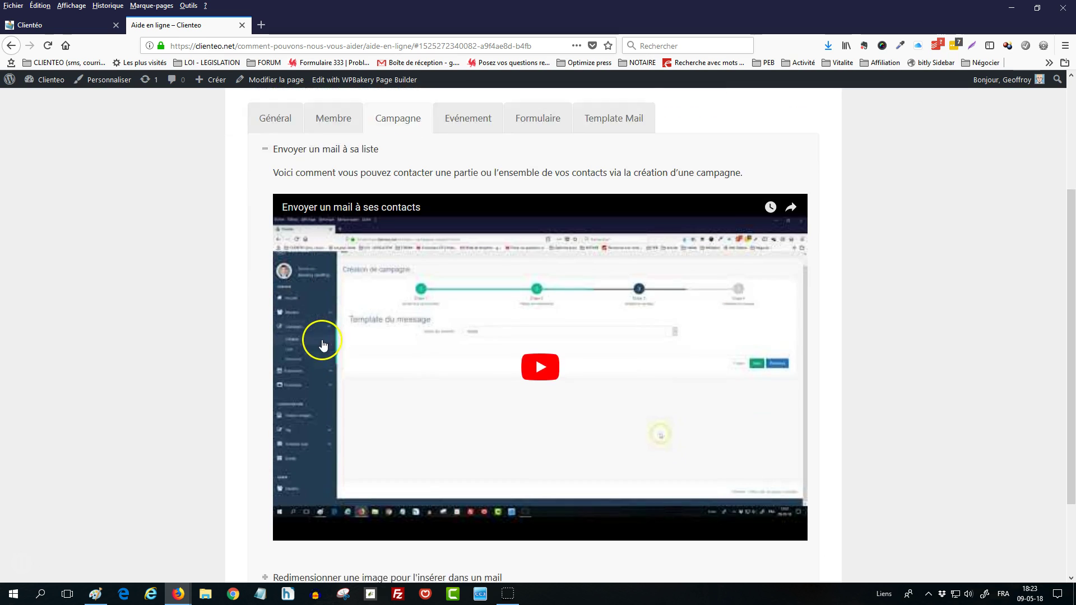
scroll(324, 345, down, 2)
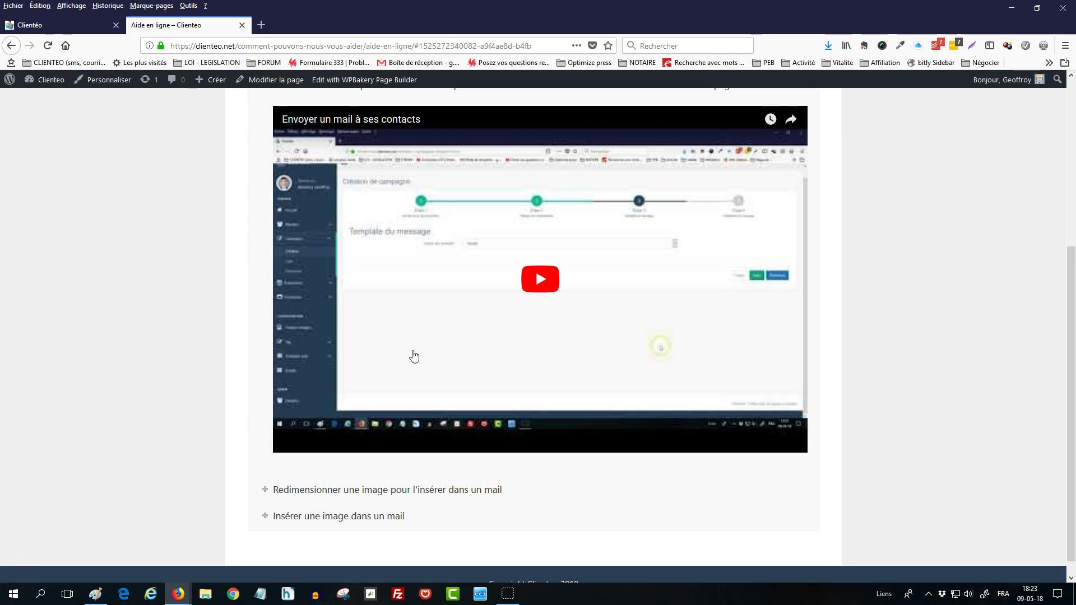
scroll(414, 356, up, 3)
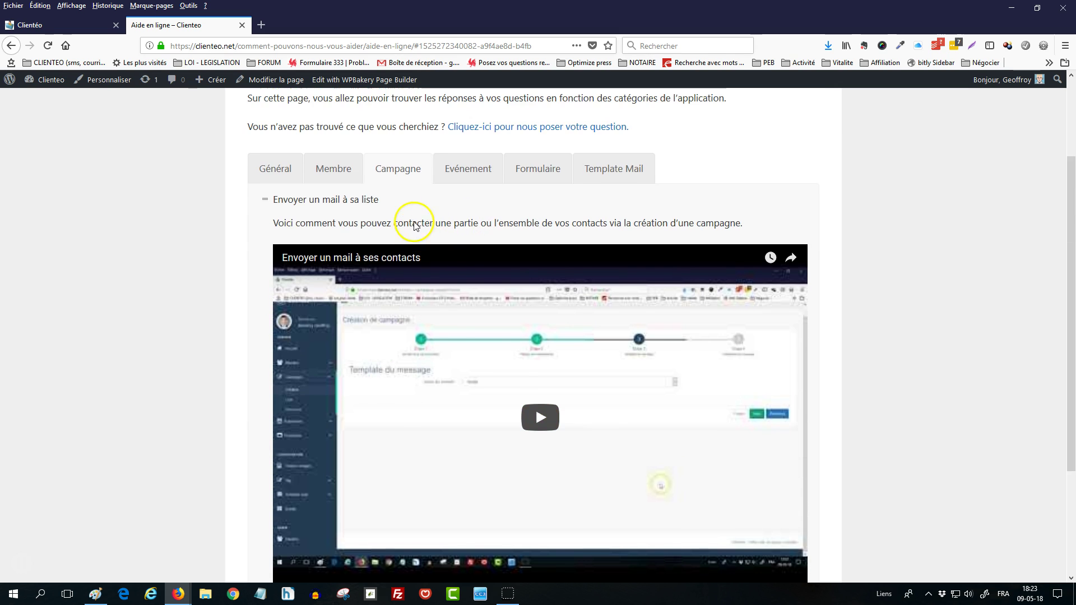
scroll(414, 225, up, 3)
Step: Return to the main help menu, then open the Clienteo YouTube channel and pause its introduction video
click(740, 171)
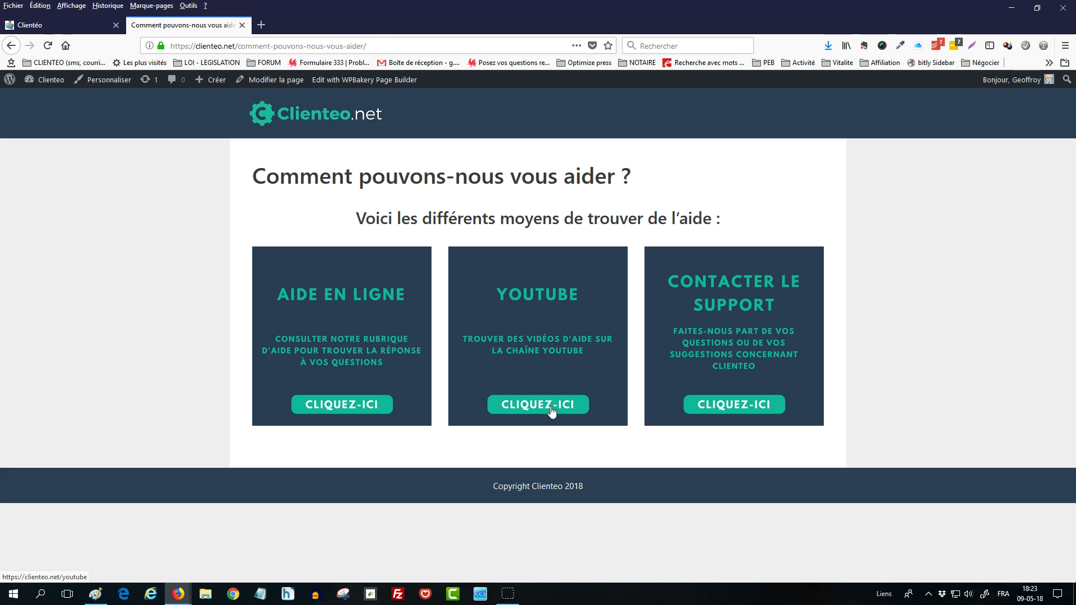
click(551, 410)
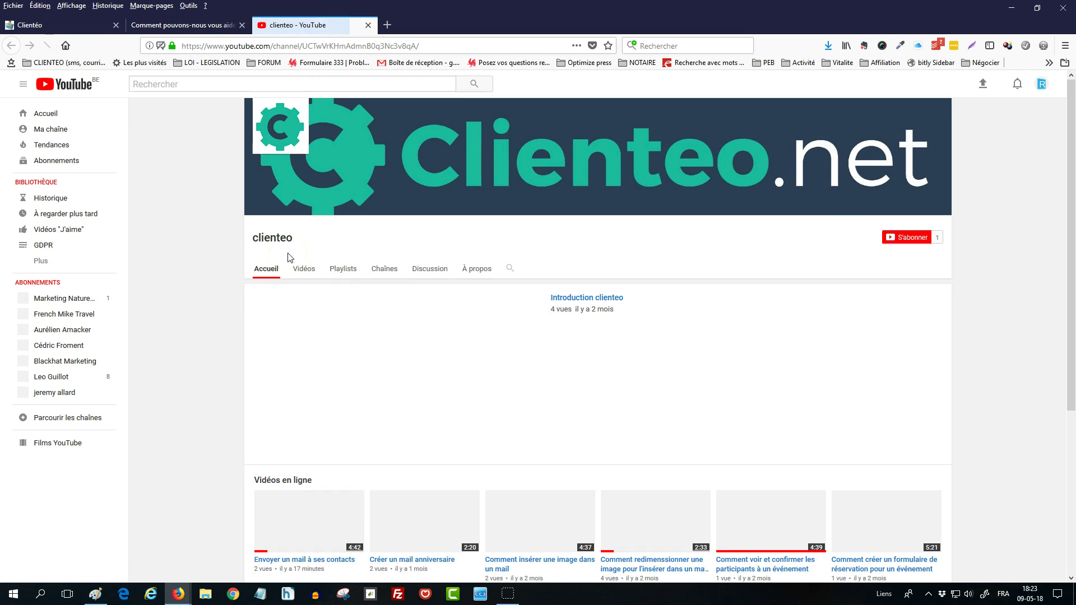
scroll(269, 269, down, 2)
click(319, 280)
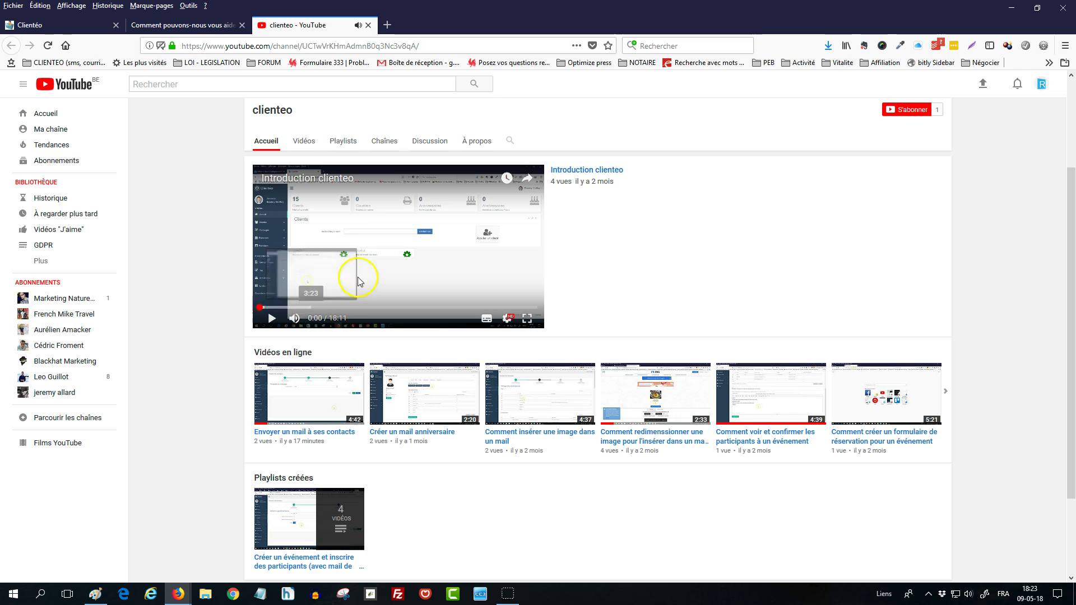
Step: Show all videos of the Clienteo channel and look through the tutorial list
scroll(396, 293, up, 1)
click(310, 206)
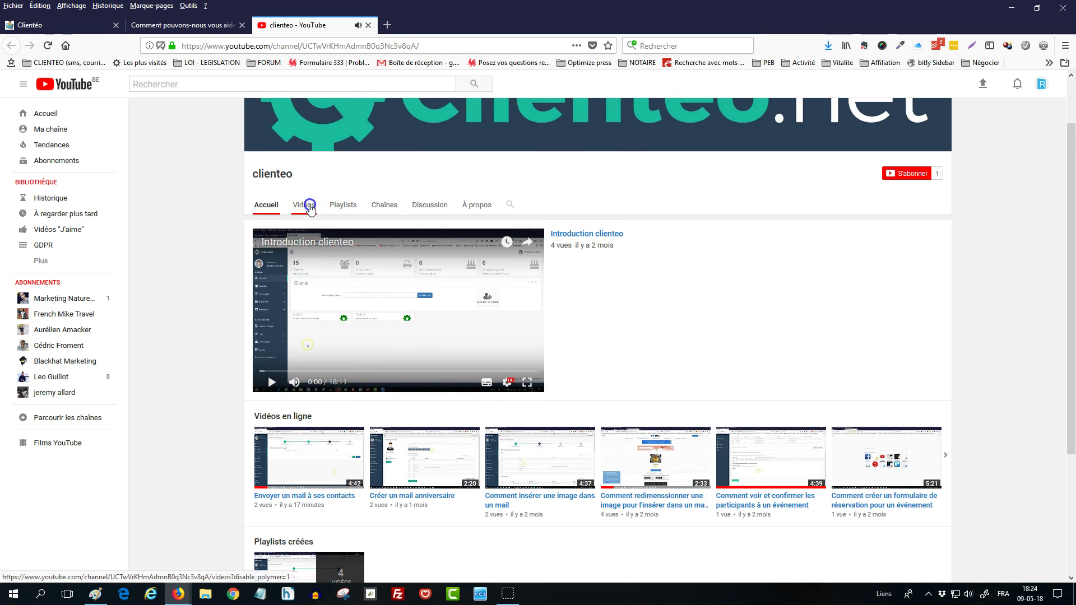
scroll(429, 317, down, 3)
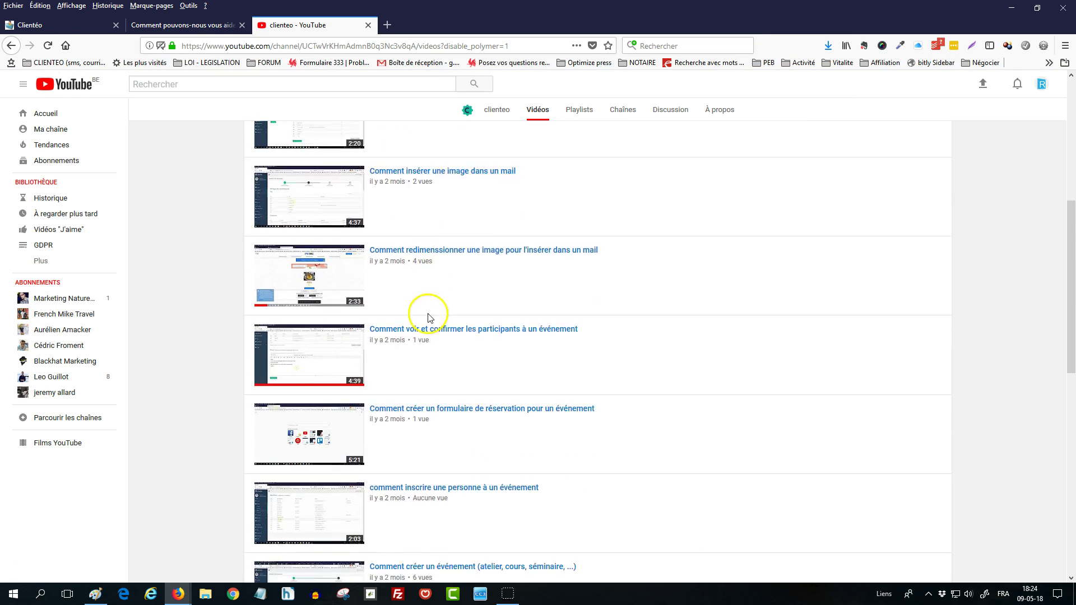
scroll(448, 393, down, 3)
scroll(473, 448, up, 1)
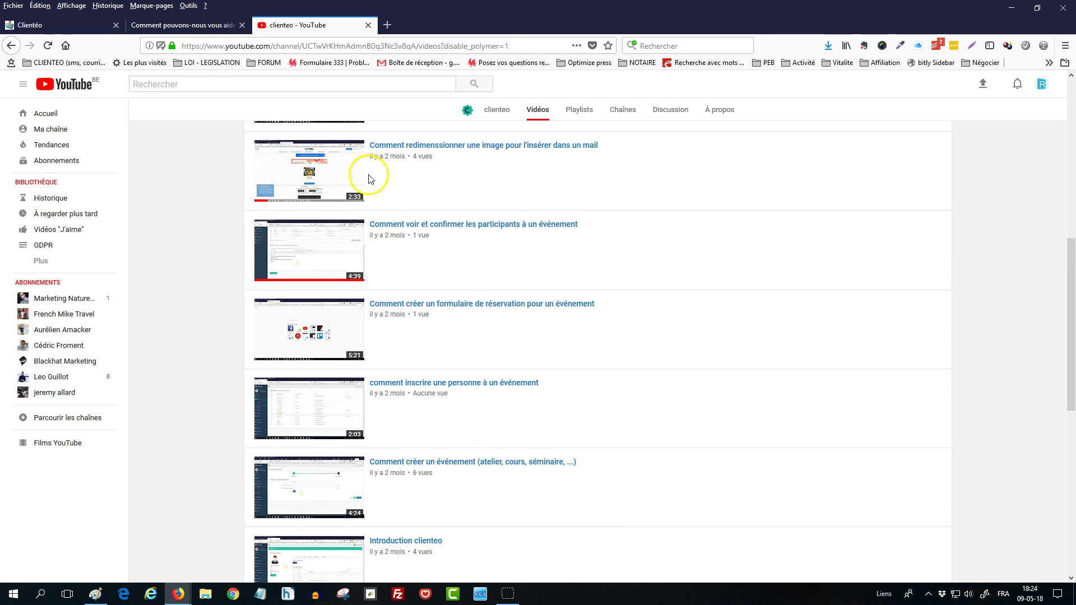
Step: Open the support contact form from the help page and go through its name, e-mail, subject, message and reCAPTCHA fields
click(206, 25)
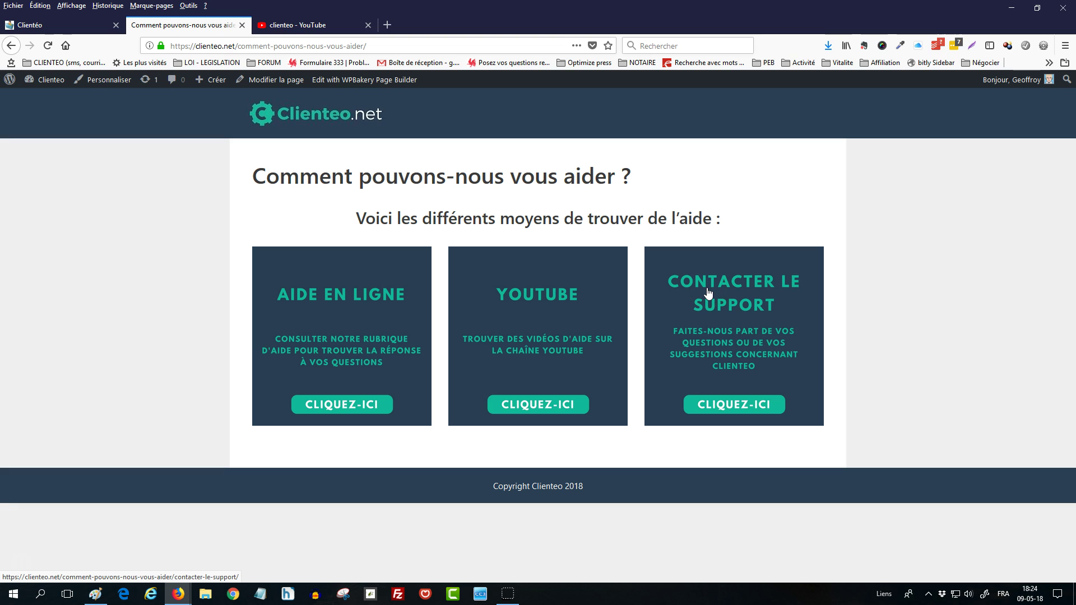
click(750, 407)
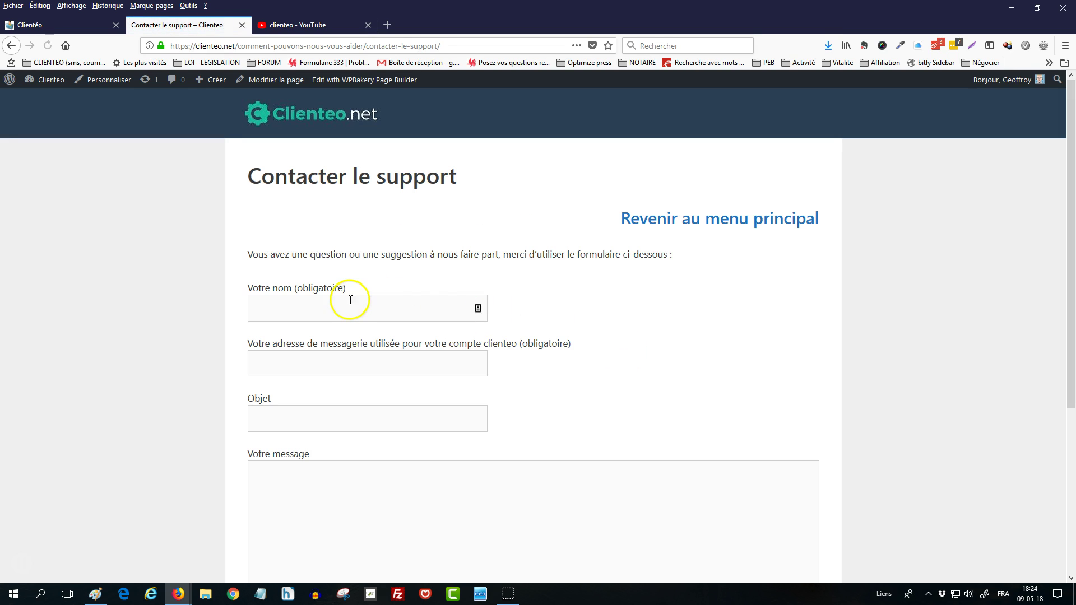
click(349, 300)
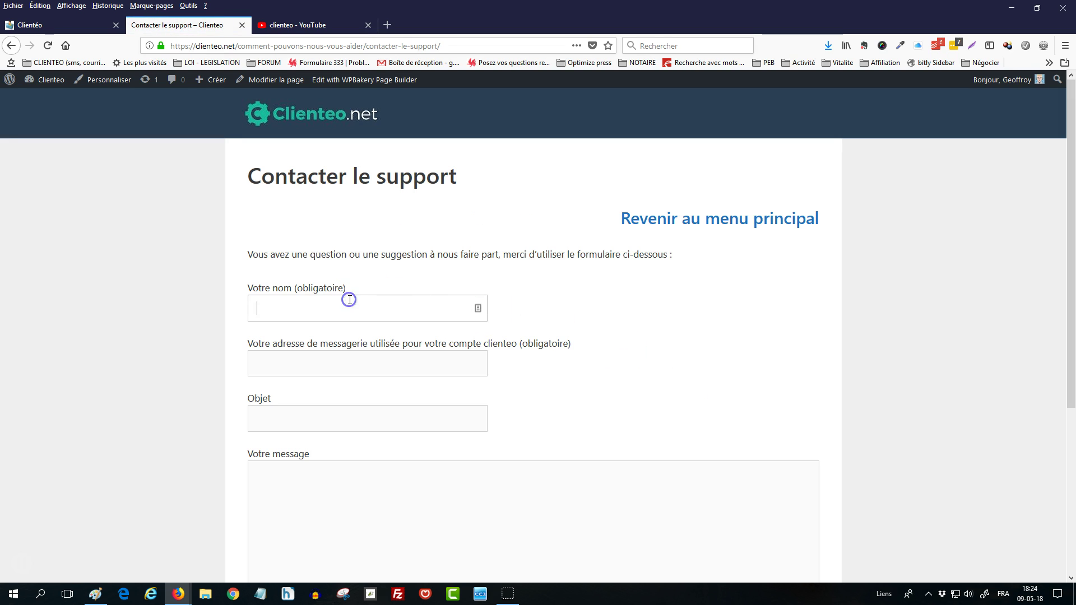
click(354, 367)
click(340, 419)
click(339, 421)
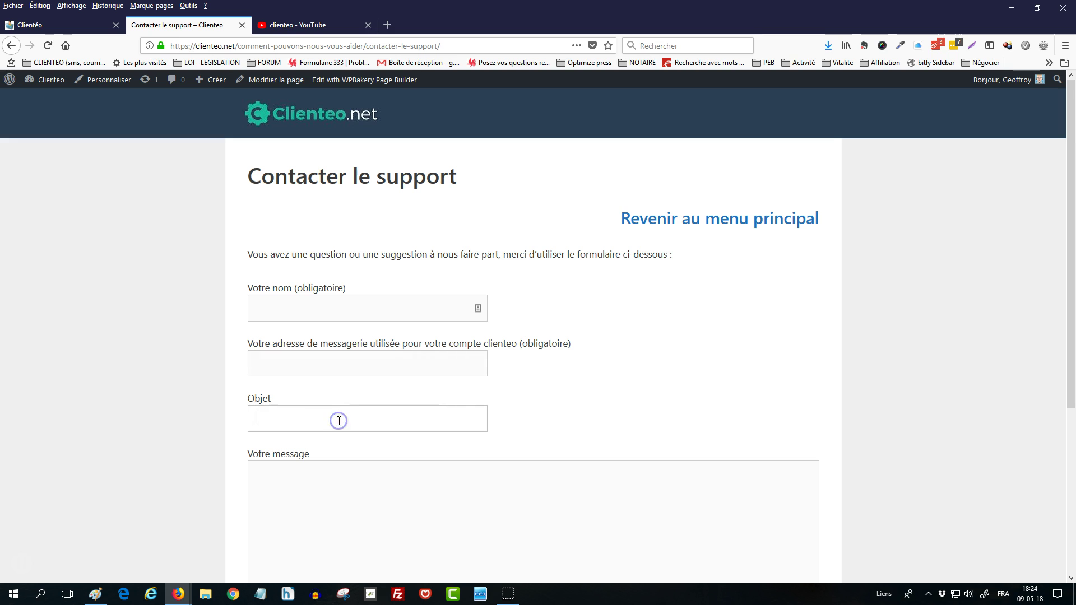
scroll(339, 421, down, 1)
click(339, 421)
scroll(346, 422, down, 2)
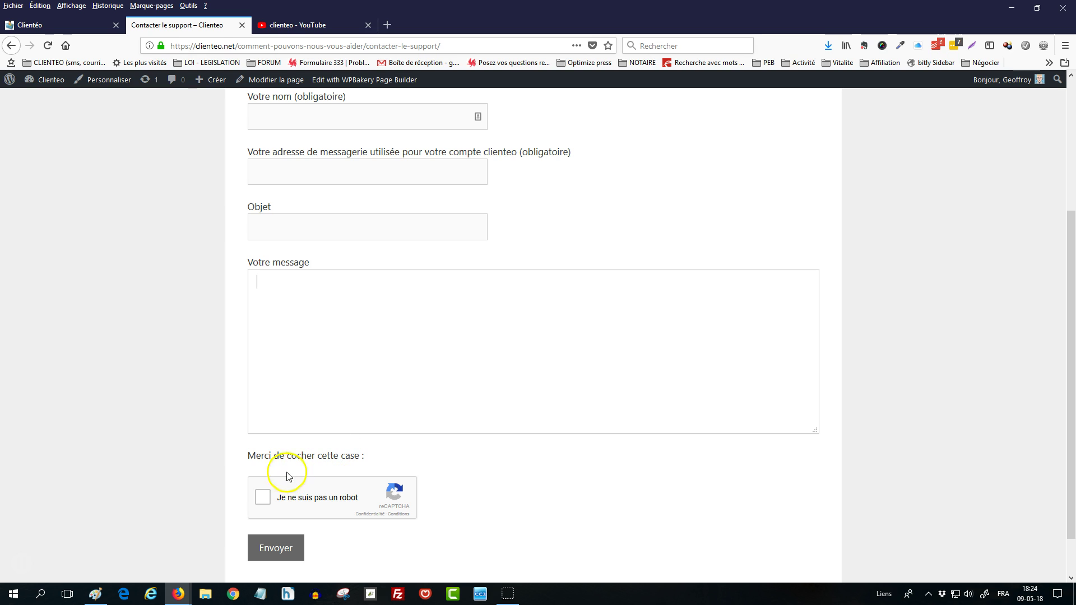
click(263, 497)
Step: Switch back to the Clientéo application and open the list of forms
click(84, 24)
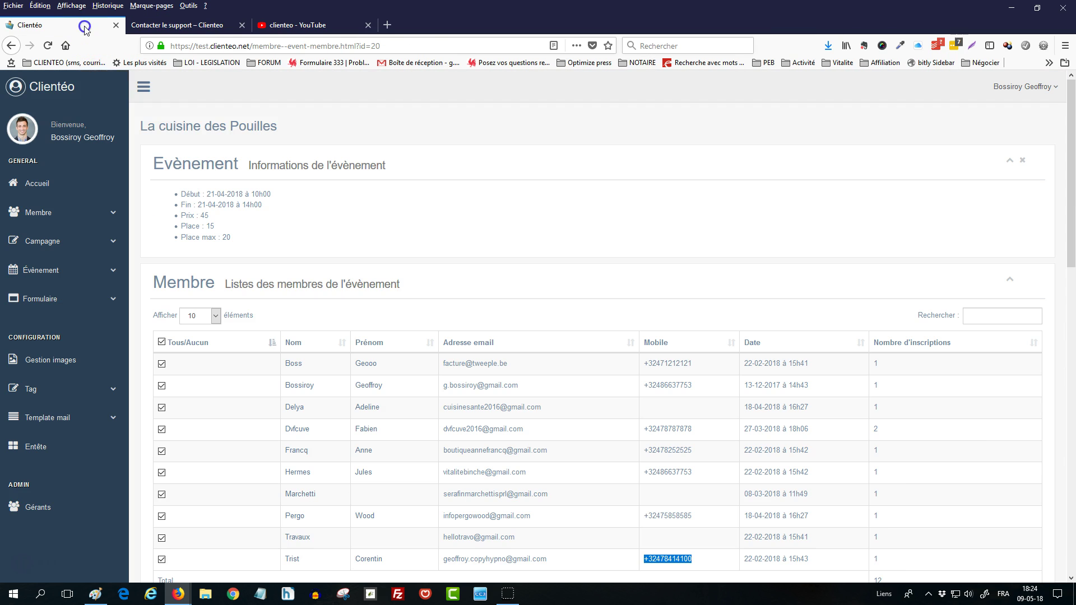
click(62, 302)
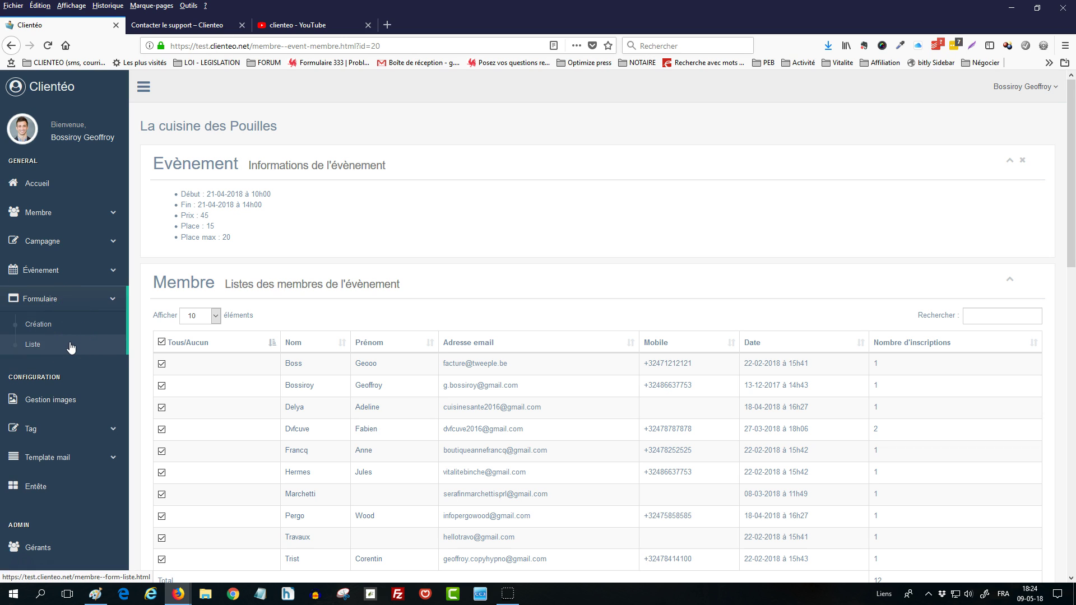
click(70, 347)
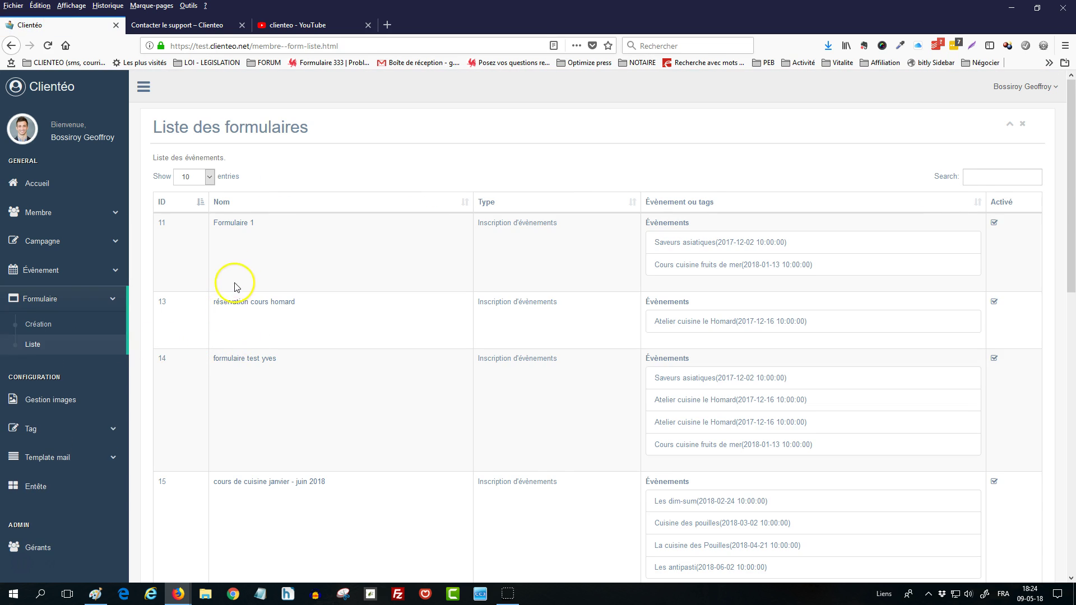
Step: Open the form "cours de cuisine janvier - juin 2018" from the list of forms
scroll(265, 358, down, 3)
scroll(272, 358, down, 2)
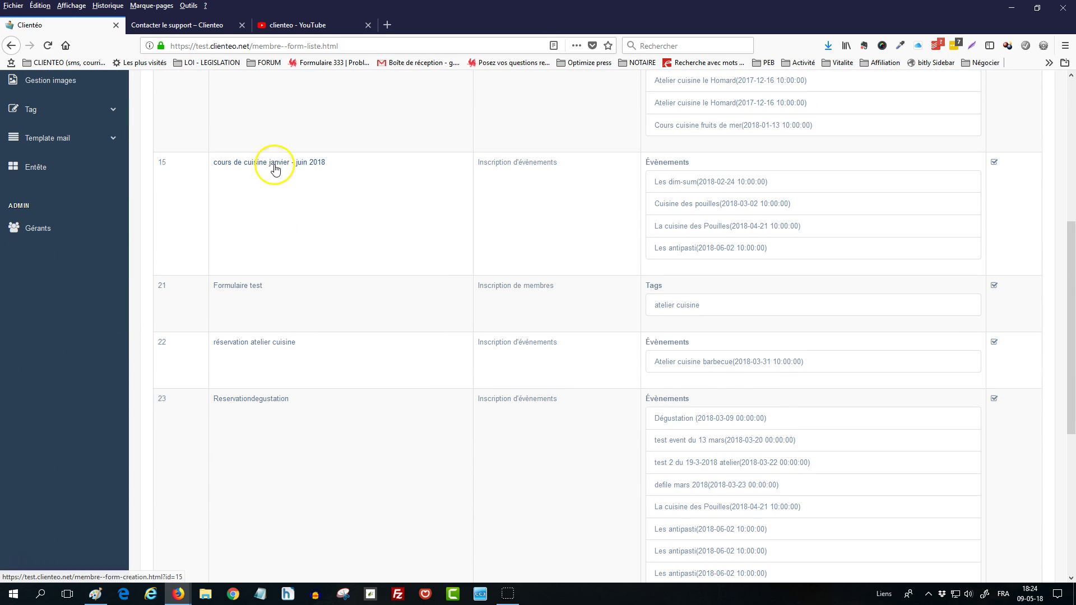
click(290, 167)
Step: Copy the event form's link from the form settings and open it in a new browser tab
scroll(319, 248, down, 10)
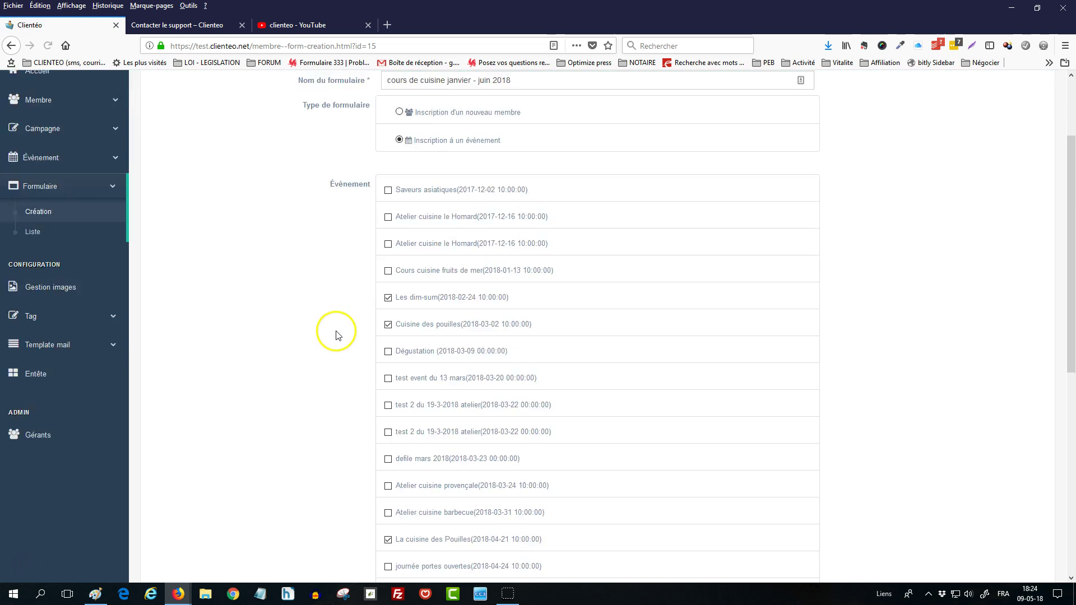
drag(780, 495, 352, 496)
key(ctrl+c)
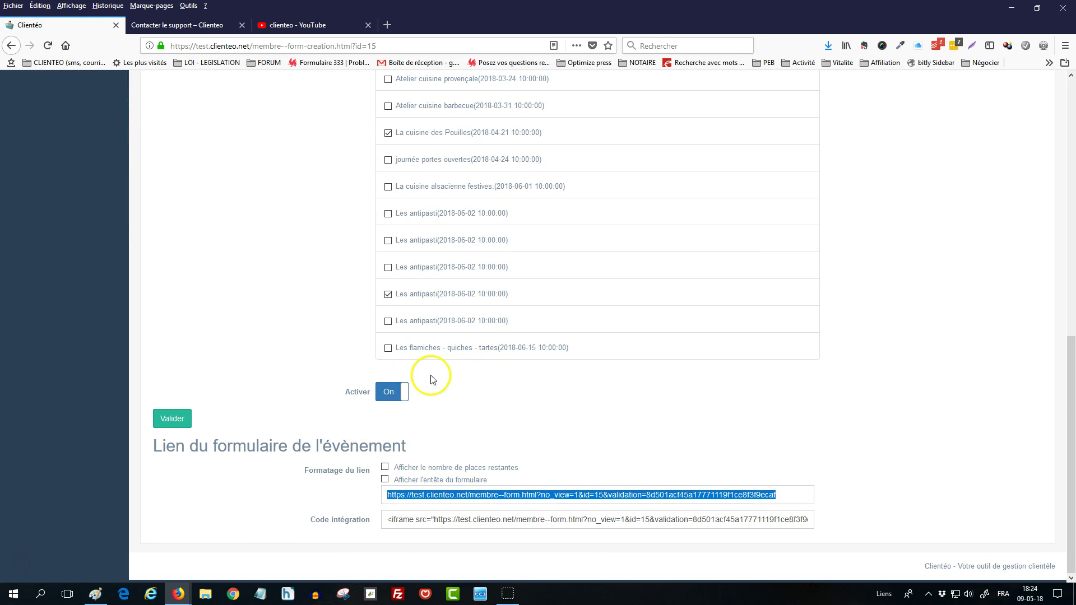
click(387, 25)
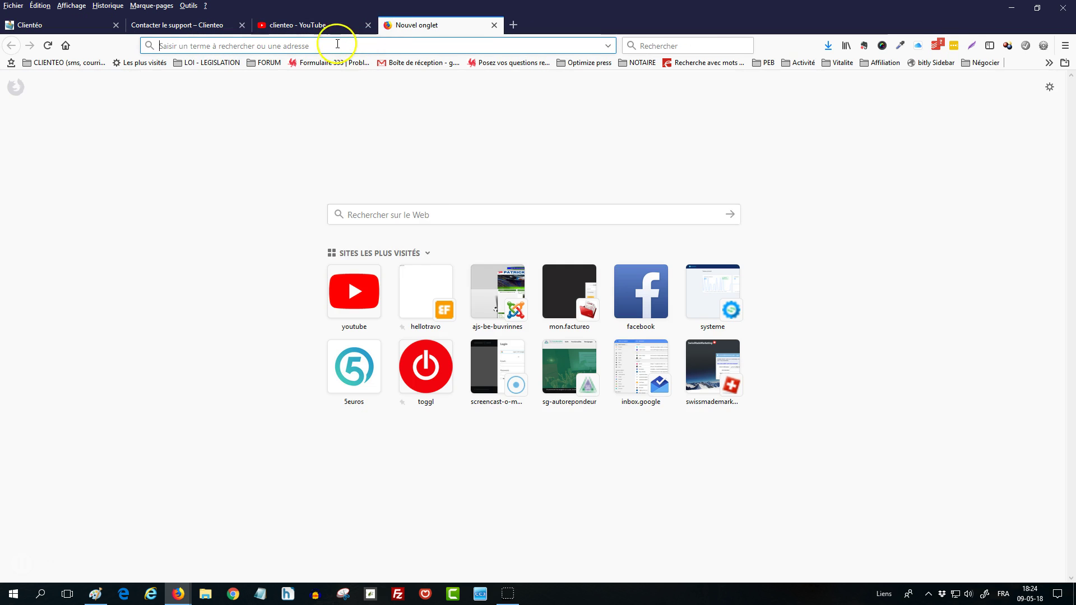
key(ctrl+v)
key(Return)
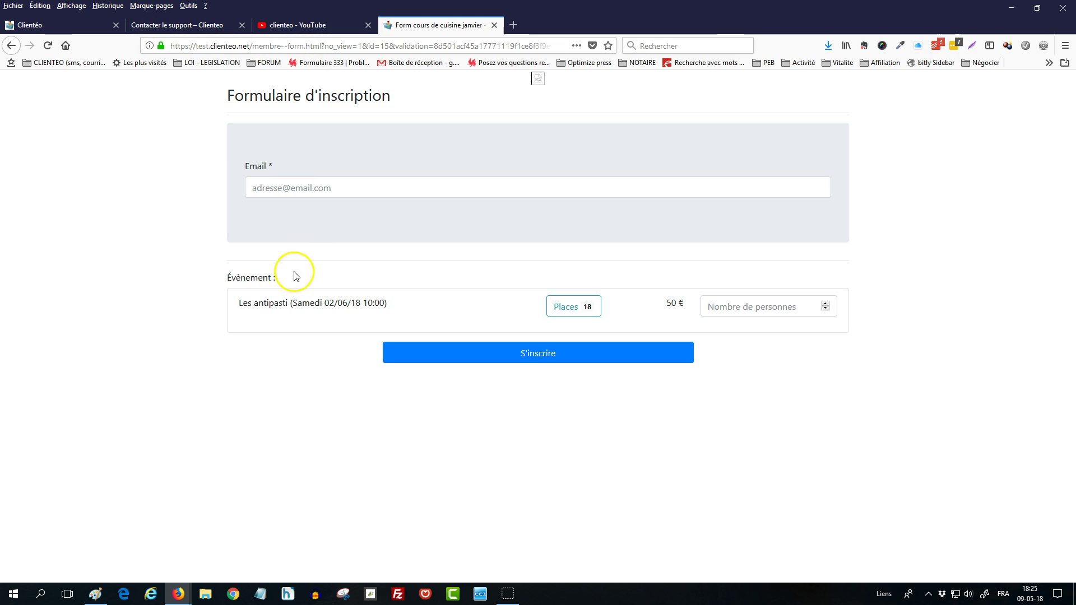
Step: Compare the events offered on the public registration form with those ticked in the form's settings
click(586, 306)
click(31, 25)
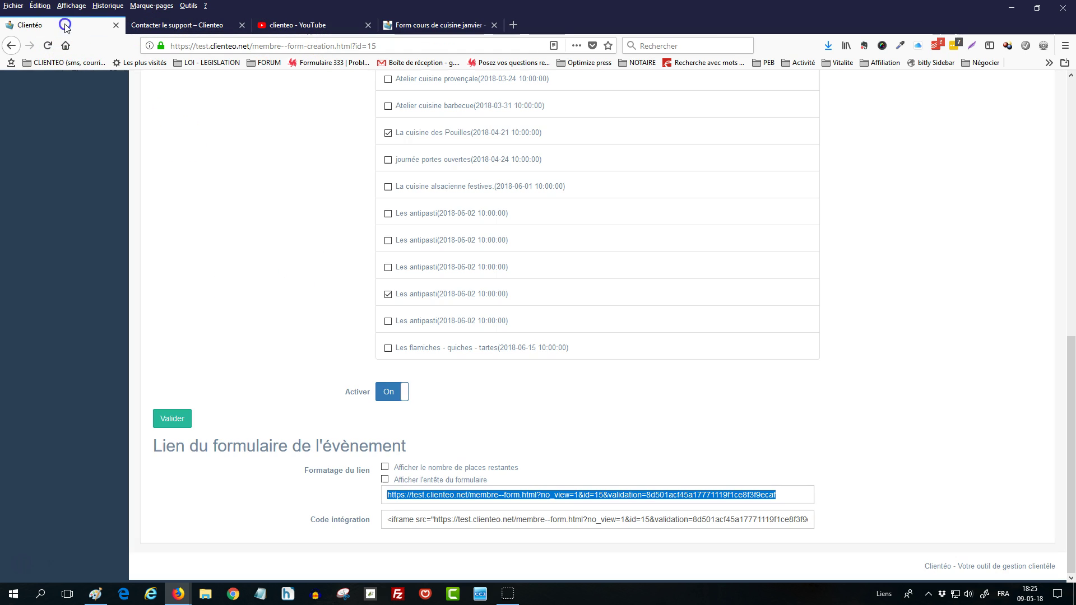
scroll(468, 388, up, 5)
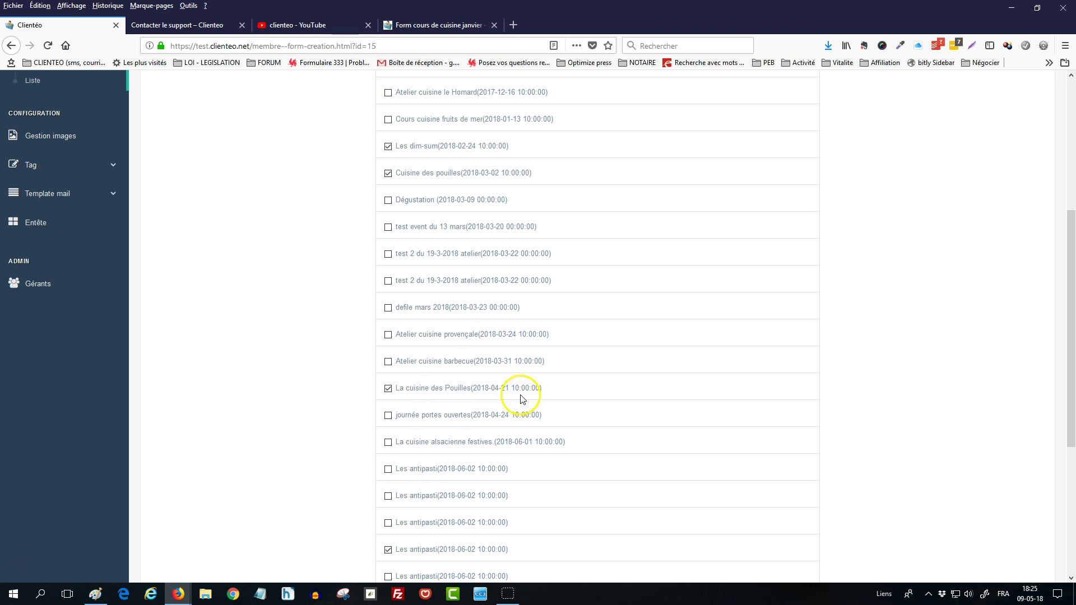
click(412, 25)
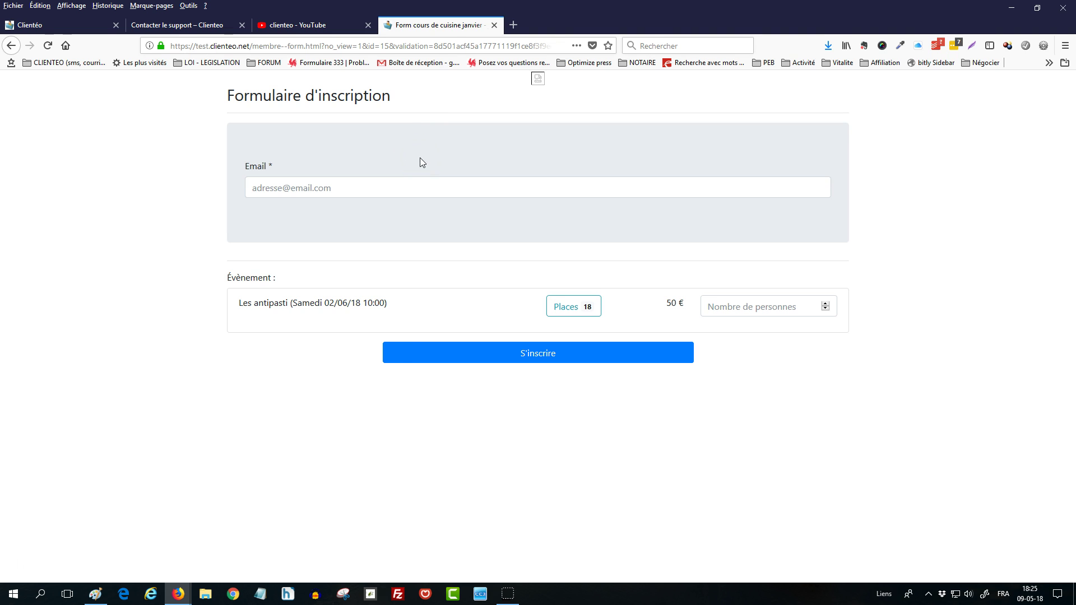
Step: Add the events "La cuisine alsacienne festives" (2018-06-01) and "Les flamiches - quiches - tartes" (2018-06-15) to the form and save it
click(56, 25)
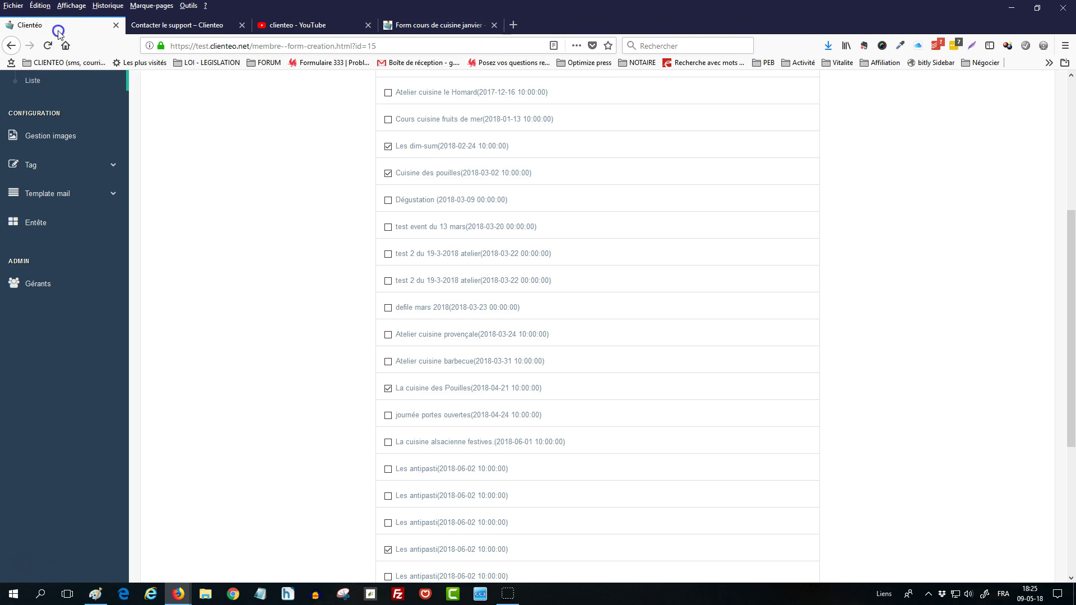
scroll(387, 318, down, 2)
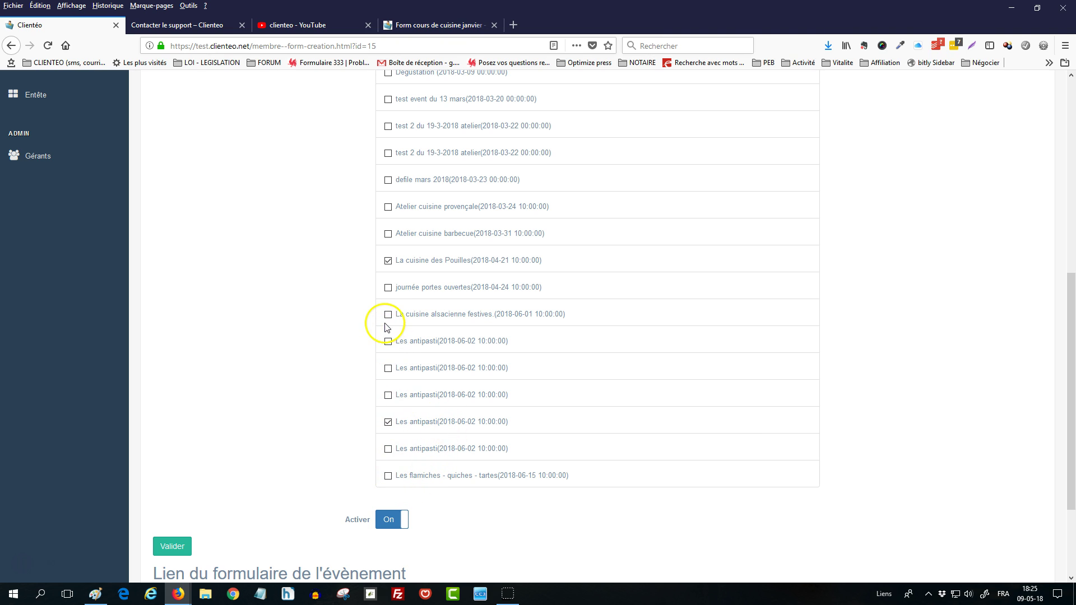
click(389, 317)
click(389, 476)
scroll(323, 474, down, 2)
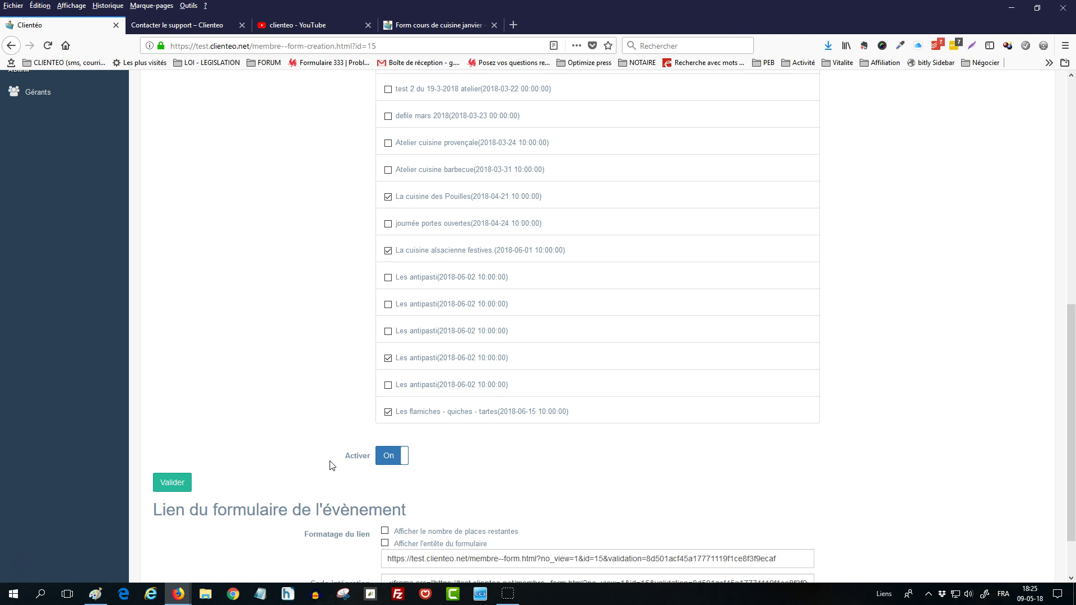
click(171, 484)
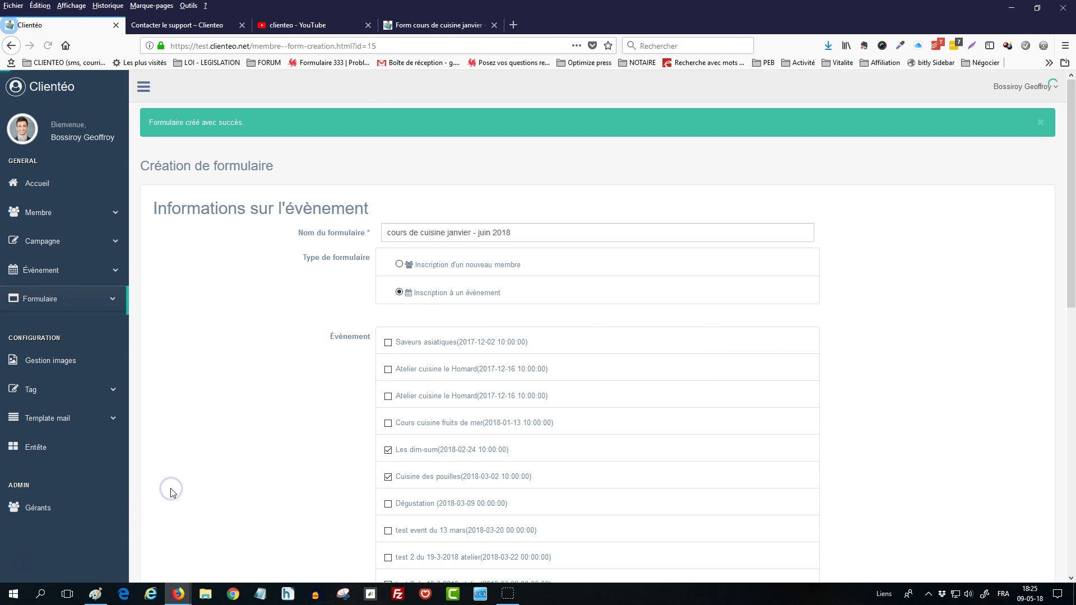
Step: Return to the public registration form and reload it to check its list of events
click(422, 23)
click(48, 46)
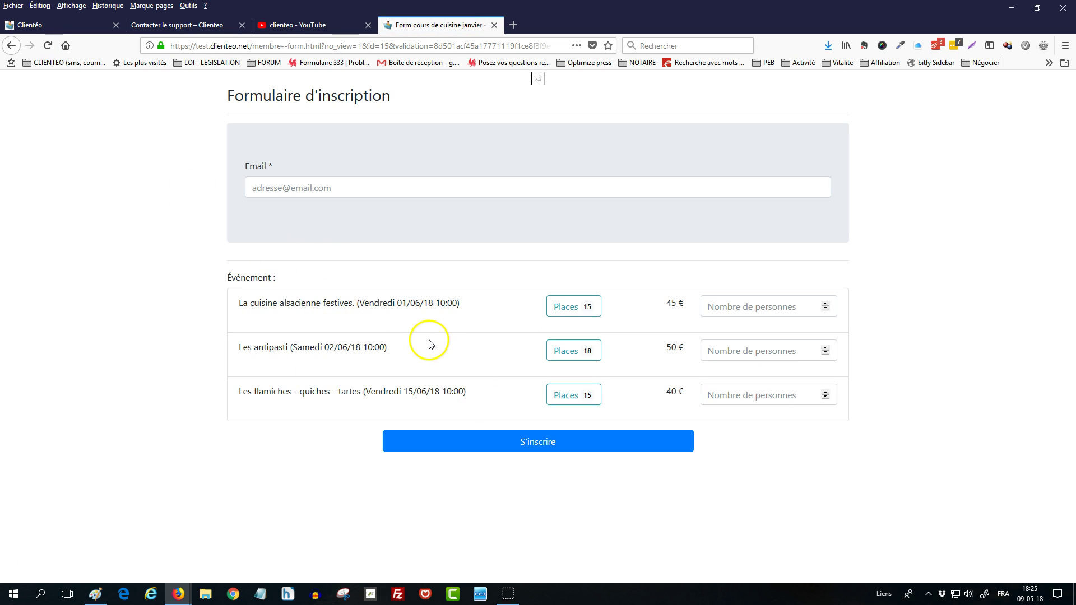